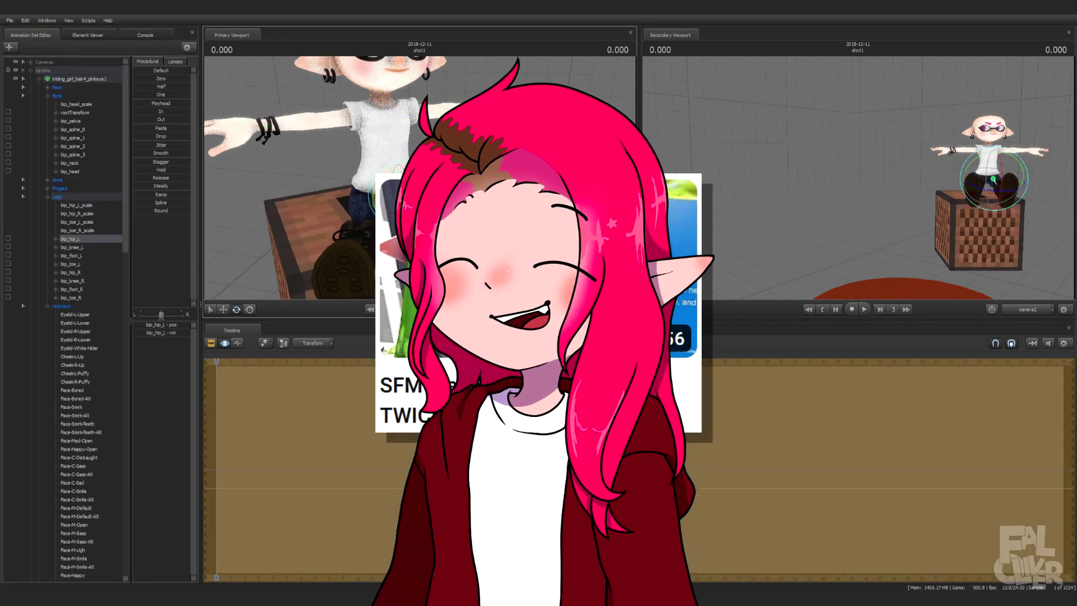
Select the character's left knee bone and the inkling girl model for posing
click(117, 247)
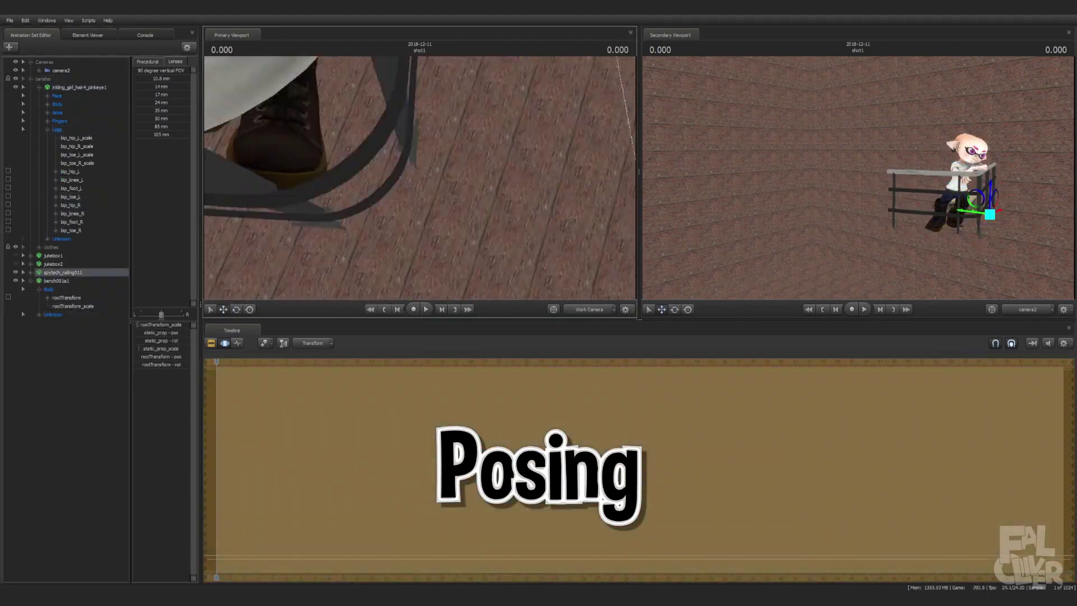
click(58, 89)
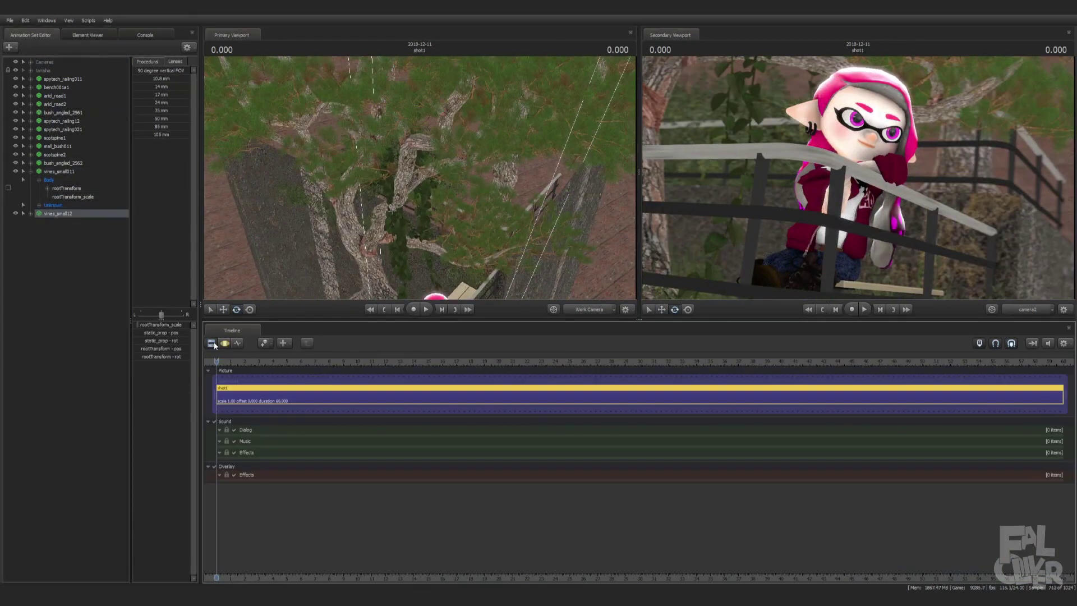
Switch between the Clip Editor and the Motion Editor to compare how the viewports show the character
click(212, 343)
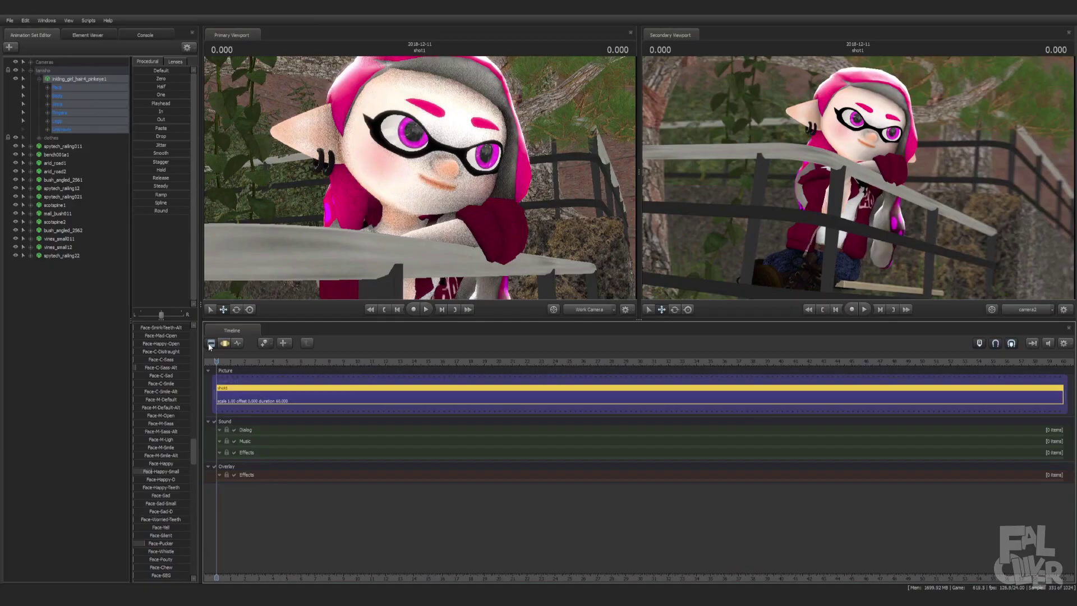
click(211, 343)
click(211, 343)
click(212, 342)
click(211, 343)
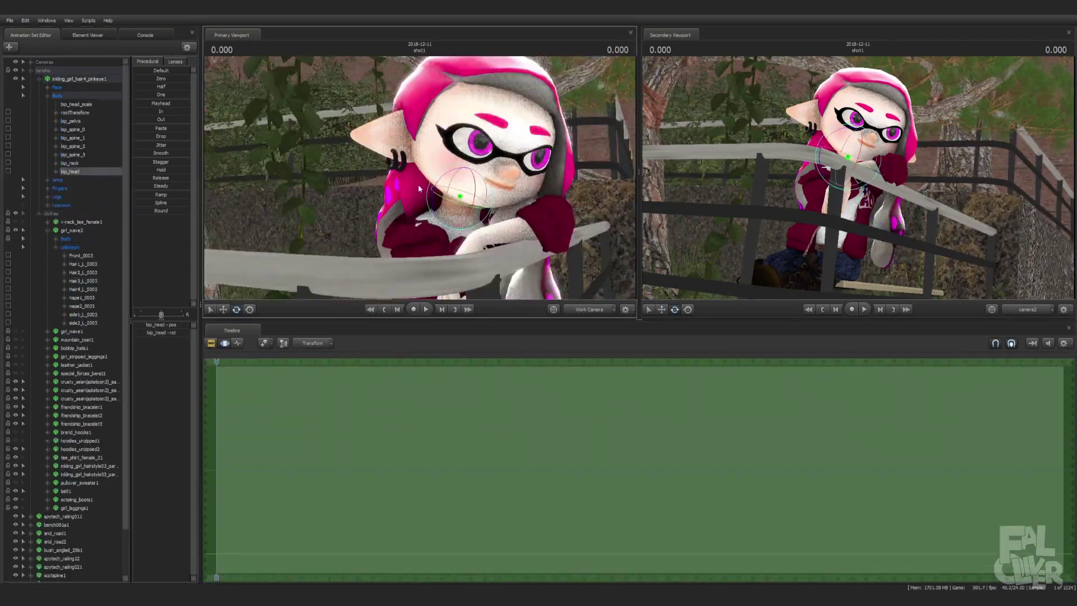
click(212, 343)
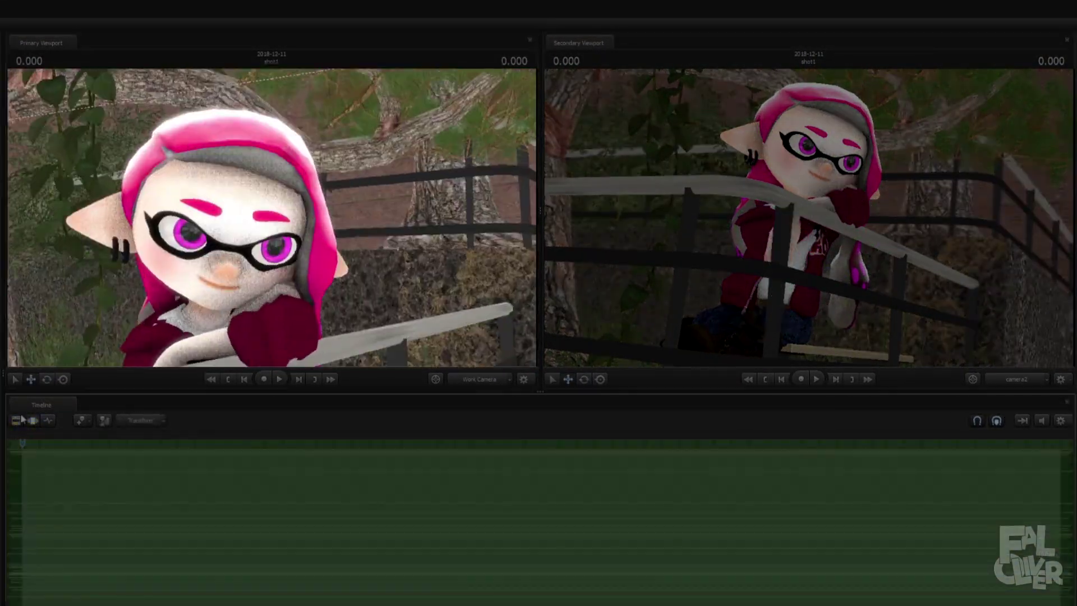
click(29, 421)
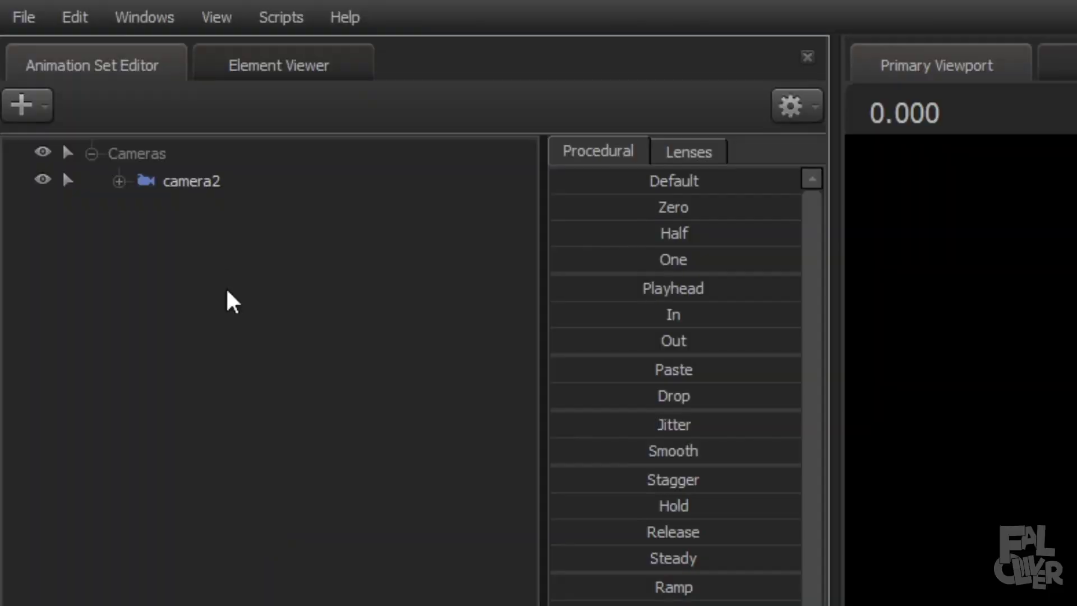
Look through the available window layouts
click(140, 17)
mouse_move(213, 447)
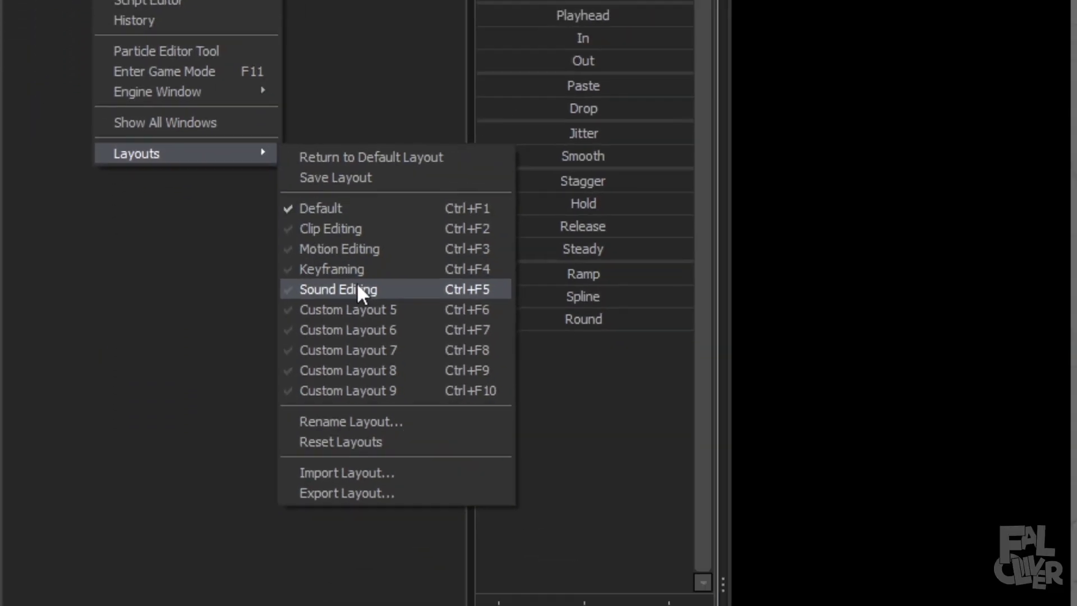
click(396, 485)
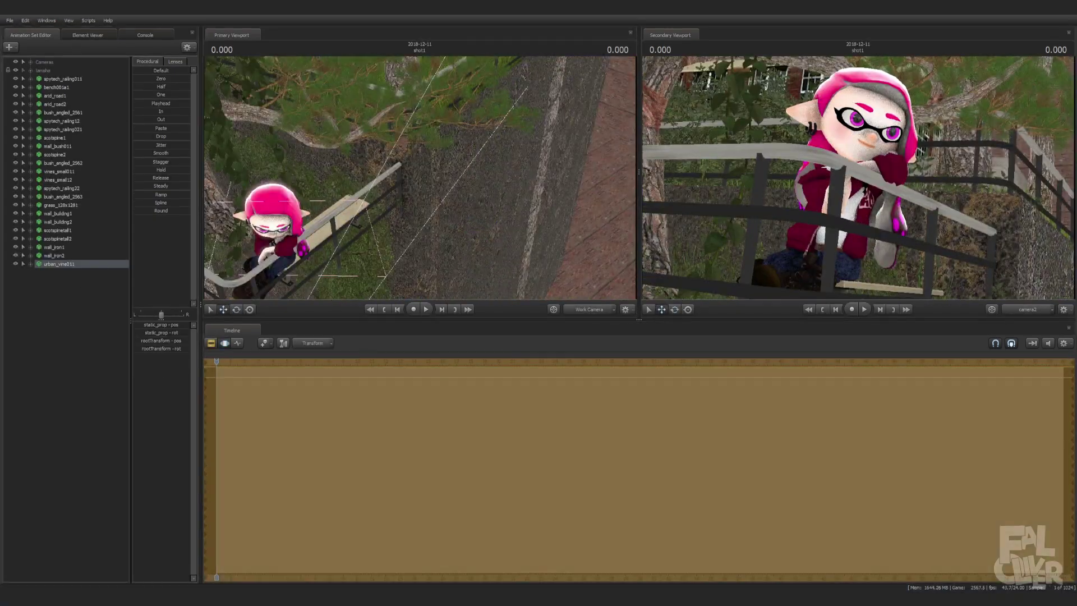
Add a mountain range model to the scene and collapse its control groups
click(54, 284)
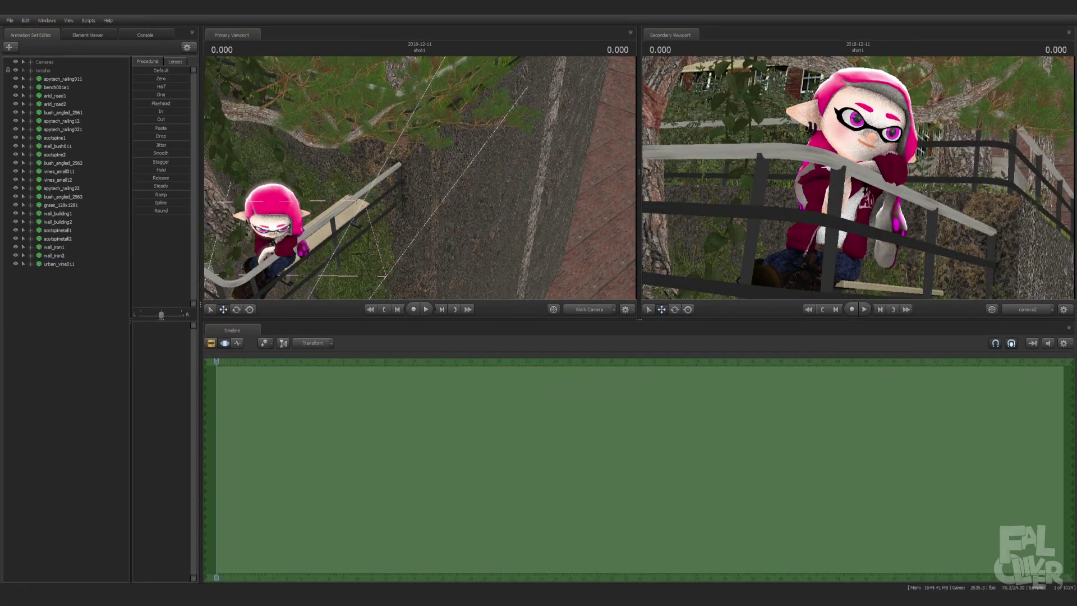
click(61, 289)
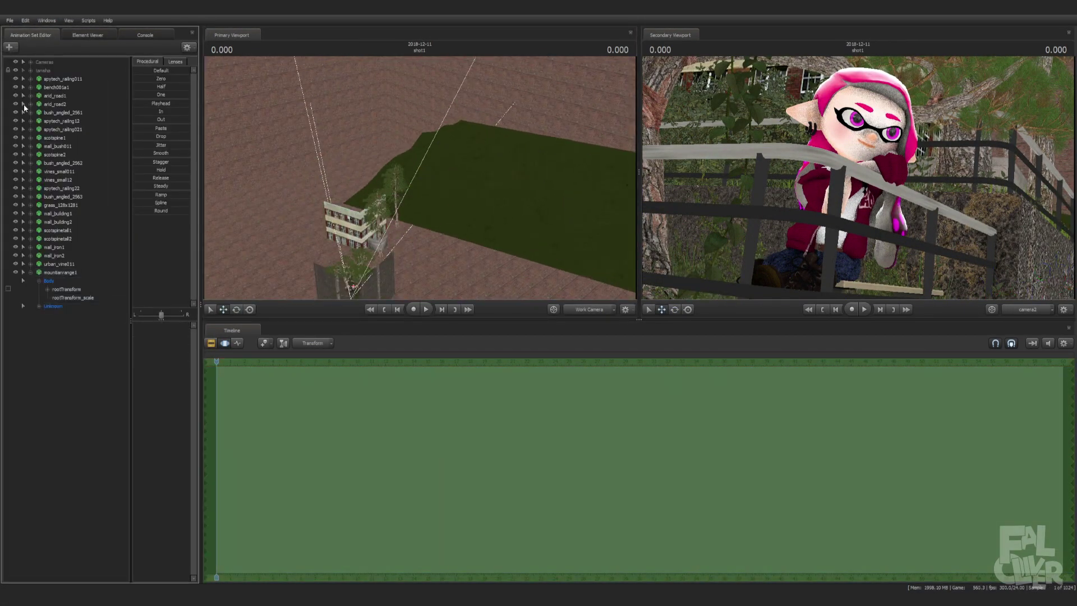
click(30, 273)
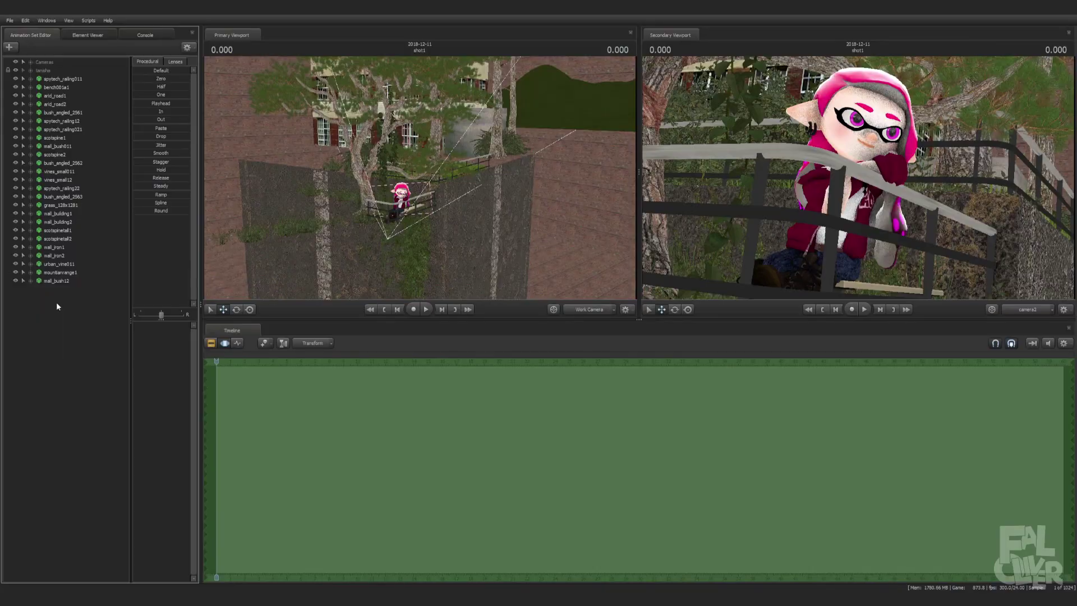
Add a light named a1 and lower its red and green colour values and its intensity
right_click(56, 302)
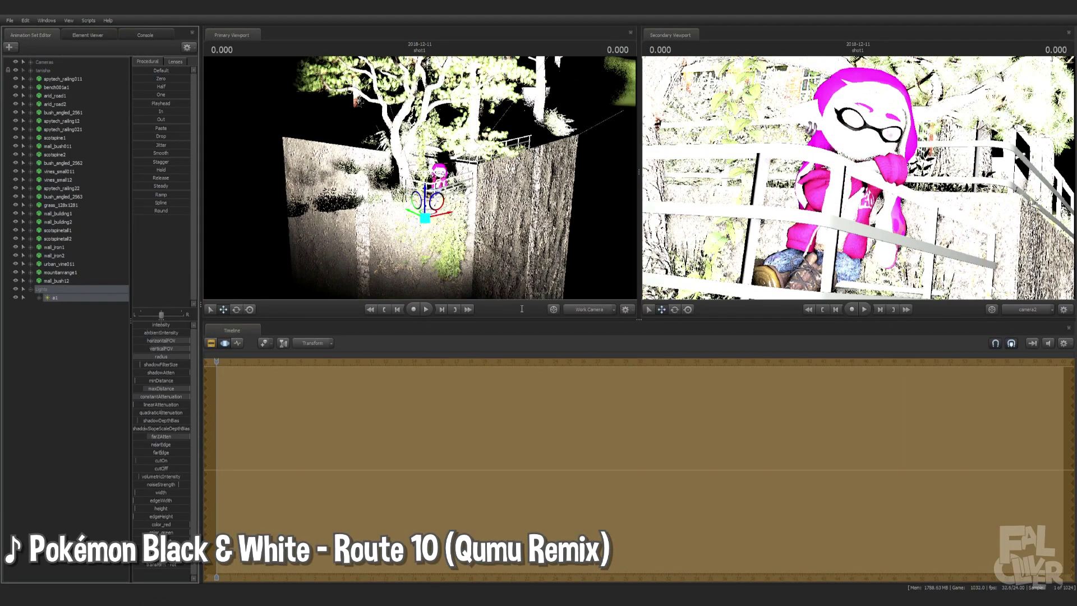
drag(189, 524, 163, 525)
drag(188, 532, 174, 532)
drag(164, 325, 132, 322)
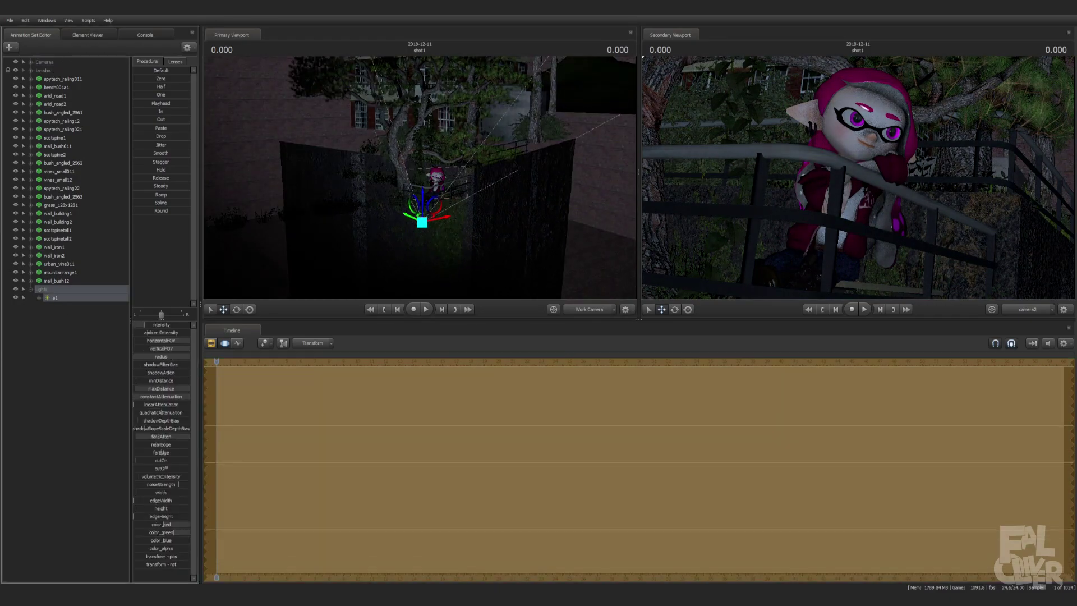
Aim light a1 through the viewport and add the remaining ambient lights up to a6
drag(55, 298, 419, 177)
right_click(74, 346)
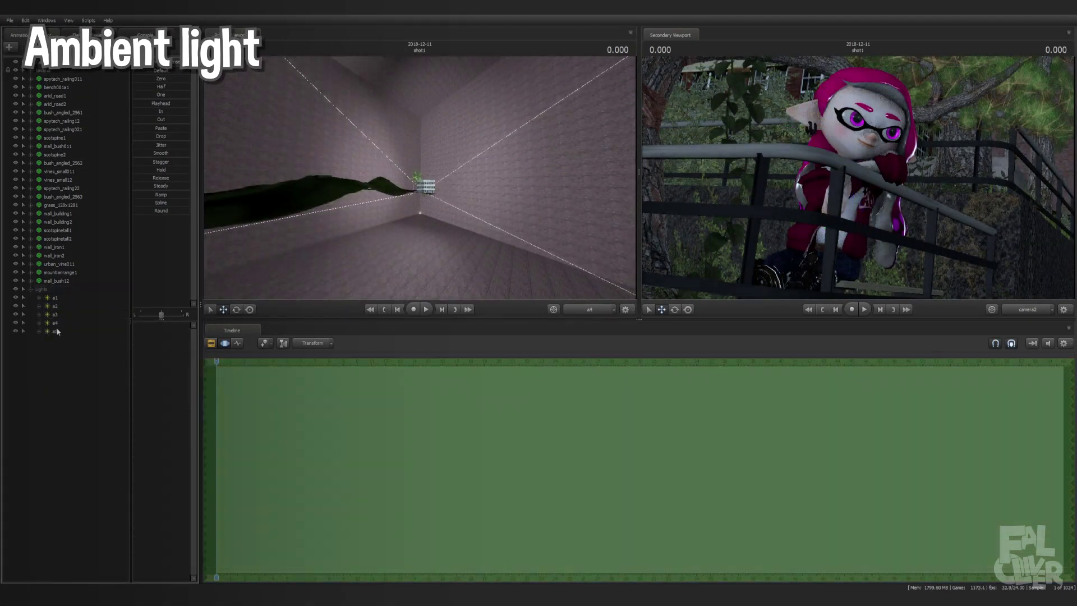
click(54, 339)
click(55, 306)
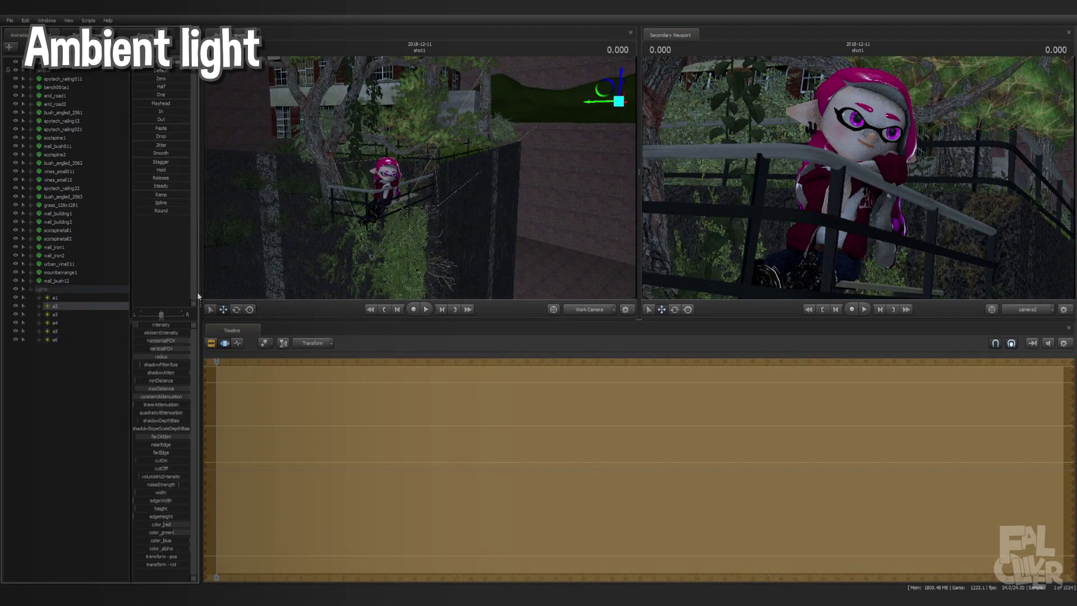
Add an HDRI sky dome model to the scene as the background sky
click(71, 392)
right_click(72, 392)
click(64, 389)
click(58, 349)
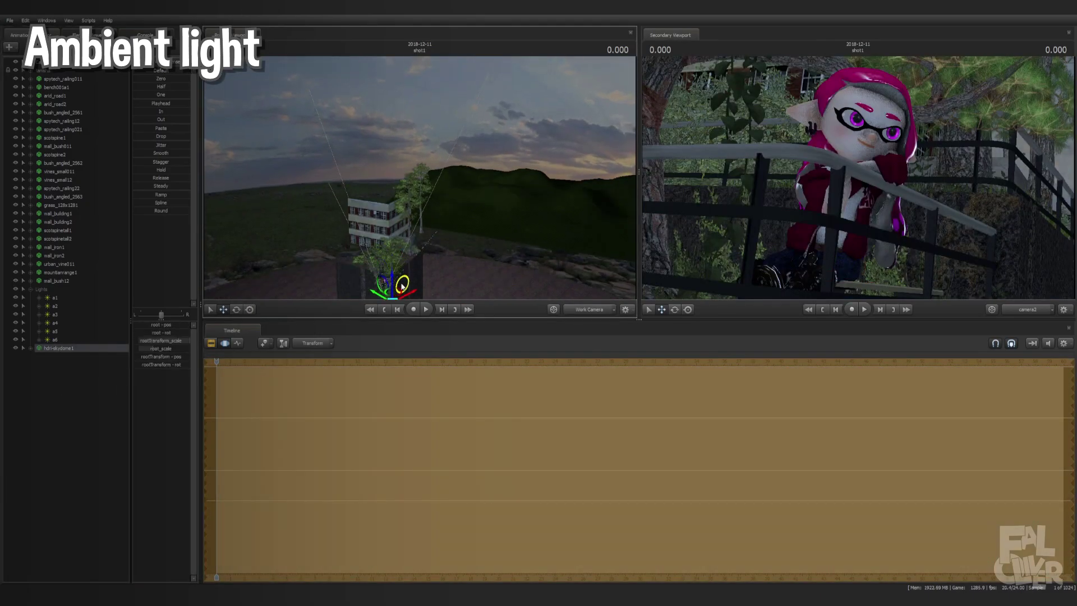
right_click(58, 349)
click(31, 214)
click(37, 222)
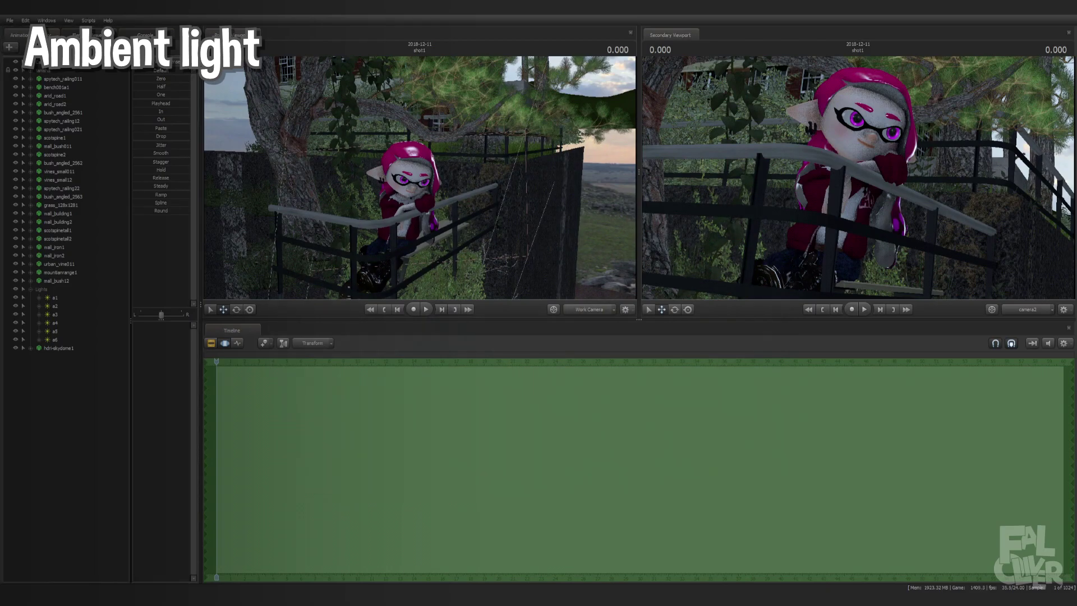
Raise the sun1 light's horizontal FOV, vertical FOV and maximum distance to the maximum
click(57, 357)
drag(152, 341, 190, 340)
drag(152, 348, 189, 348)
drag(158, 389, 190, 389)
Toggle the visibility of ambient lights a1 to a6 and sun1 to check their contribution to the scene
click(16, 307)
click(15, 315)
click(16, 323)
click(15, 331)
click(15, 340)
click(16, 348)
click(16, 315)
click(16, 323)
click(16, 332)
click(15, 340)
click(16, 348)
click(16, 356)
Re-aim the sun1 light through the viewport and adjust its intensity
mouse_move(421, 176)
mouse_down()
mouse_move(431, 174)
mouse_move(410, 168)
mouse_move(438, 171)
mouse_move(409, 174)
mouse_up()
key(F2)
key(F3)
key(F2)
key(F3)
drag(189, 325, 176, 484)
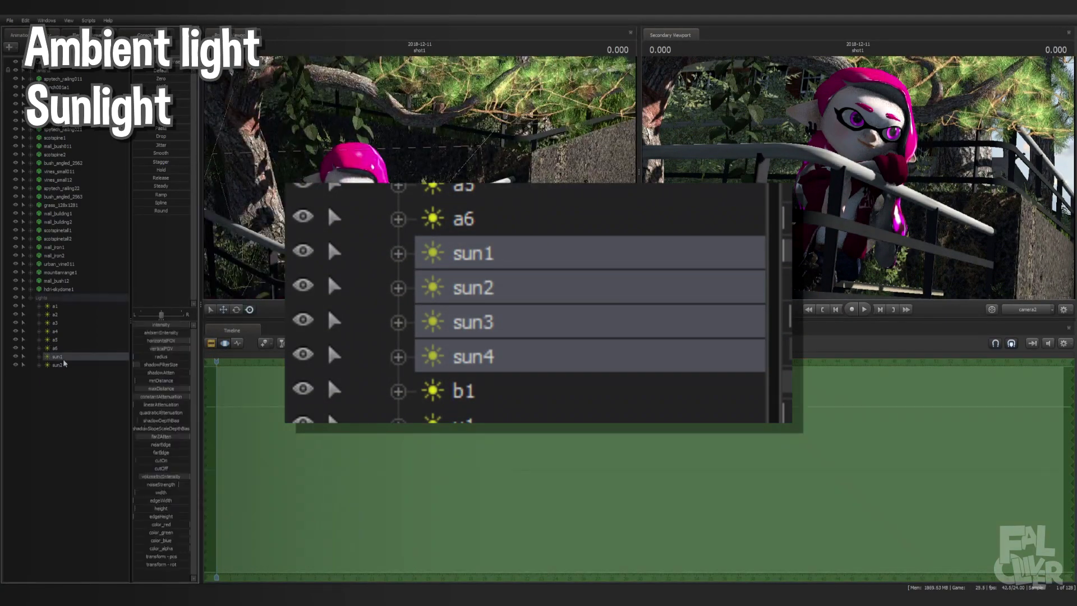
Add two more sunlights named sun2 and sun3 and aim them through the viewport
text(sun2)
mouse_move(420, 177)
mouse_down()
mouse_move(438, 171)
mouse_move(420, 177)
mouse_move(432, 185)
mouse_up()
text(sun3)
drag(70, 371, 420, 176)
drag(420, 177, 437, 171)
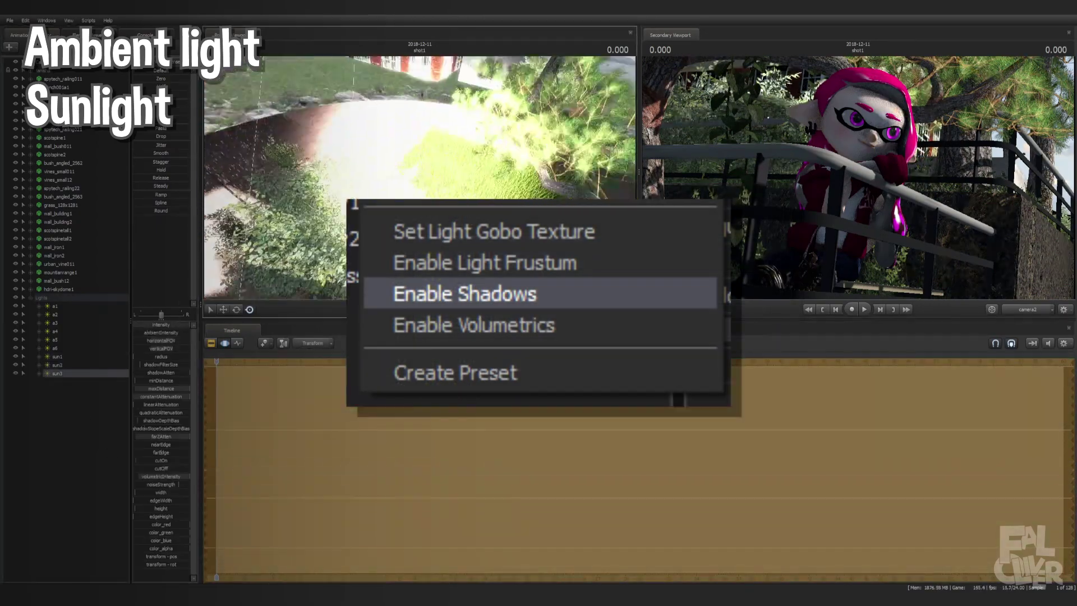
Add a light named b1, raise its radius to the maximum and aim it through the viewport
text(b1)
mouse_move(69, 383)
mouse_down()
mouse_move(421, 177)
mouse_move(437, 185)
mouse_up()
drag(136, 357, 189, 356)
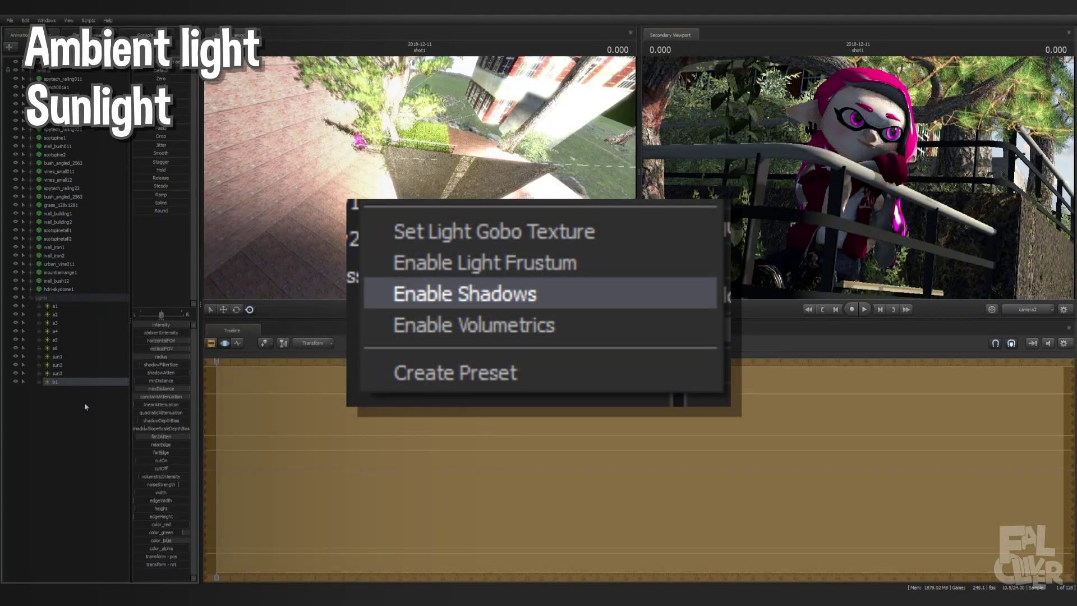
drag(421, 177, 431, 163)
click(213, 345)
click(225, 343)
Add a light named v1, lower its blue colour value and aim it through the viewport
right_click(66, 412)
text(v1)
drag(59, 392, 420, 176)
mouse_move(421, 177)
mouse_down()
mouse_move(437, 185)
mouse_move(437, 168)
mouse_up()
drag(189, 540, 163, 540)
drag(421, 177, 432, 185)
Add a light named v2 and toggle the visibility of v1, v2 and b1
text(v2)
click(55, 389)
click(16, 390)
click(16, 399)
click(15, 381)
Check lights a1, a3, sun1 and sun3 and toggle the visibility of b1
click(55, 306)
click(55, 323)
click(58, 356)
click(57, 373)
click(16, 382)
Adjust the sky dome and the b1 light through the viewport
click(58, 289)
mouse_move(420, 177)
mouse_down()
mouse_move(437, 168)
mouse_move(432, 194)
mouse_up()
click(84, 35)
click(210, 343)
click(224, 343)
click(19, 34)
mouse_move(57, 381)
mouse_down()
mouse_move(421, 176)
mouse_move(432, 182)
mouse_up()
Switch to Steam and open the properties of Source Filmmaker
click(10, 21)
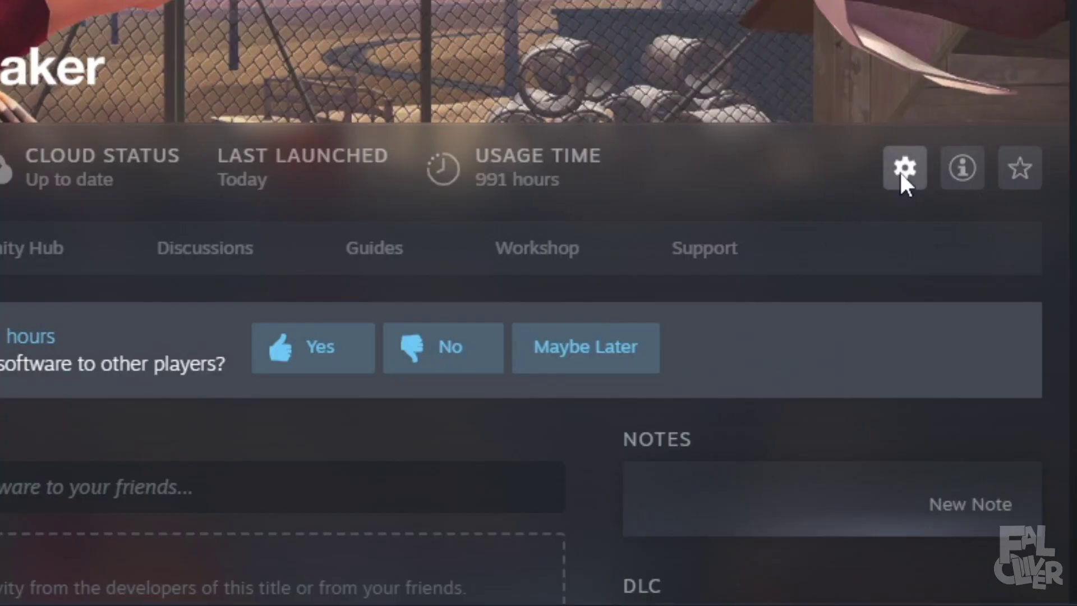
click(901, 166)
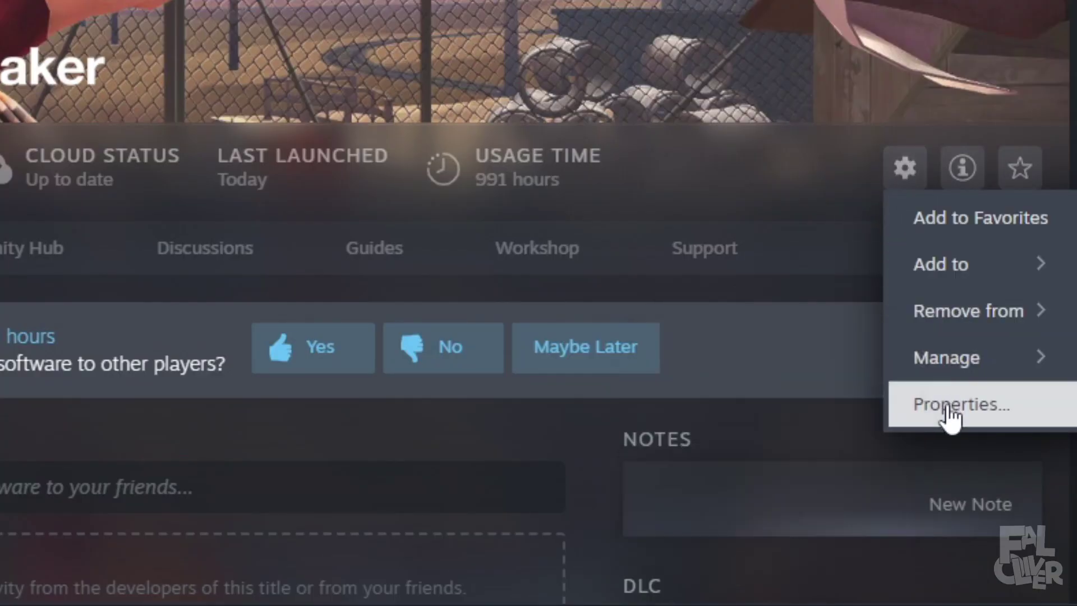
click(944, 403)
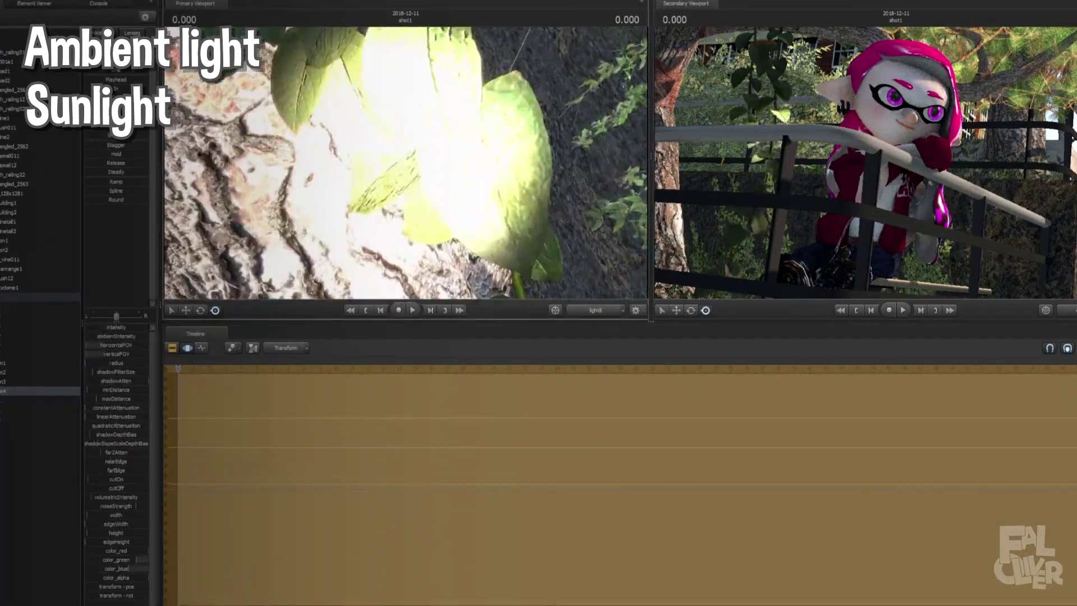
Look through the inkling girl's facial expression and phoneme controls
click(2, 400)
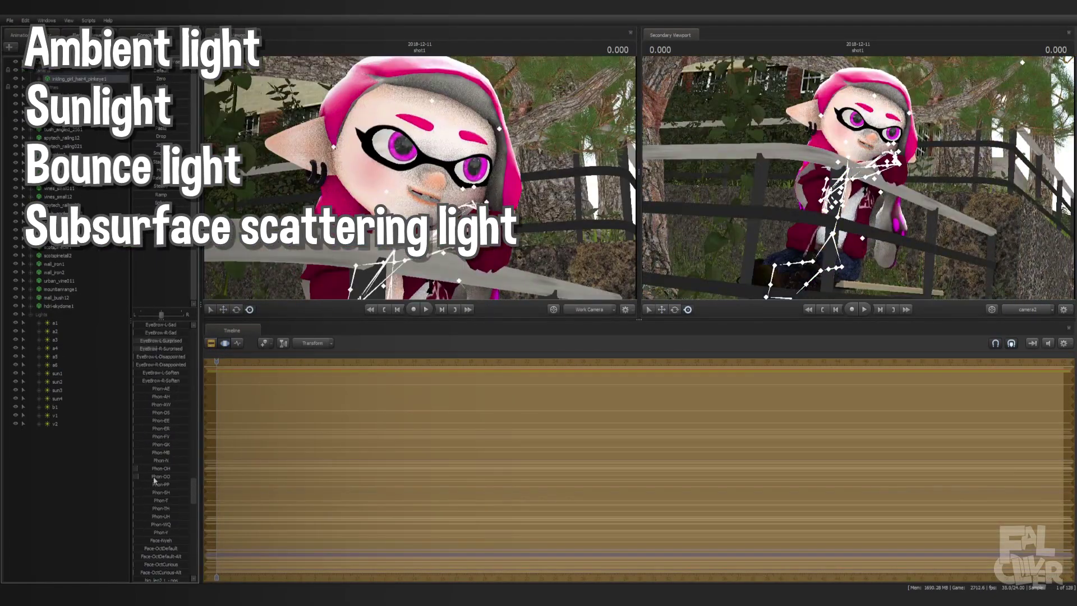
scroll(156, 438, up, 5)
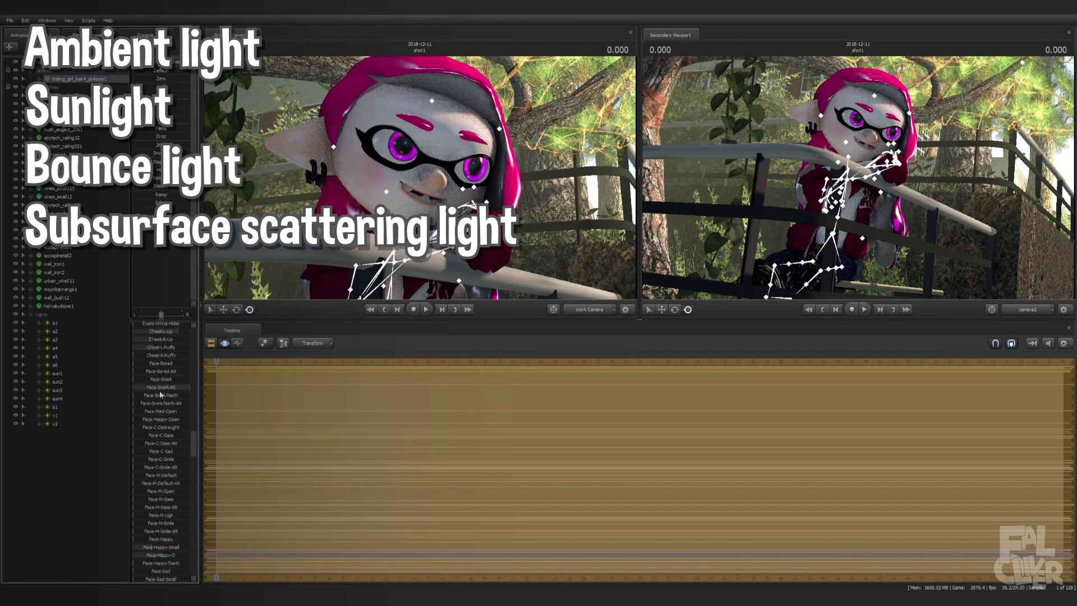
scroll(157, 414, down, 5)
scroll(161, 449, up, 5)
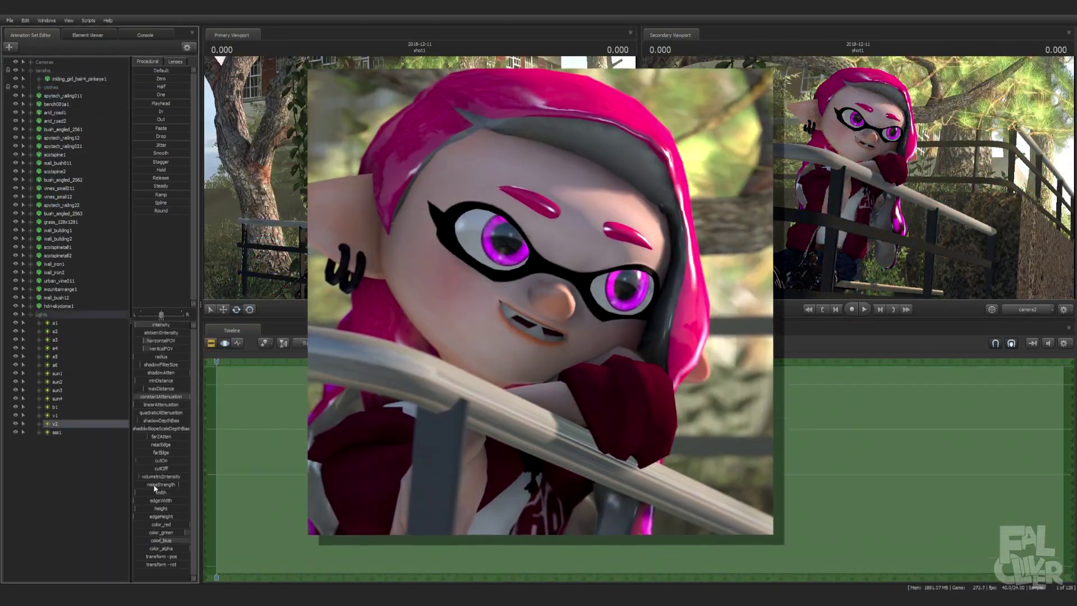
Enter the lightprobe command with the name veryepic_512 in the console
click(212, 343)
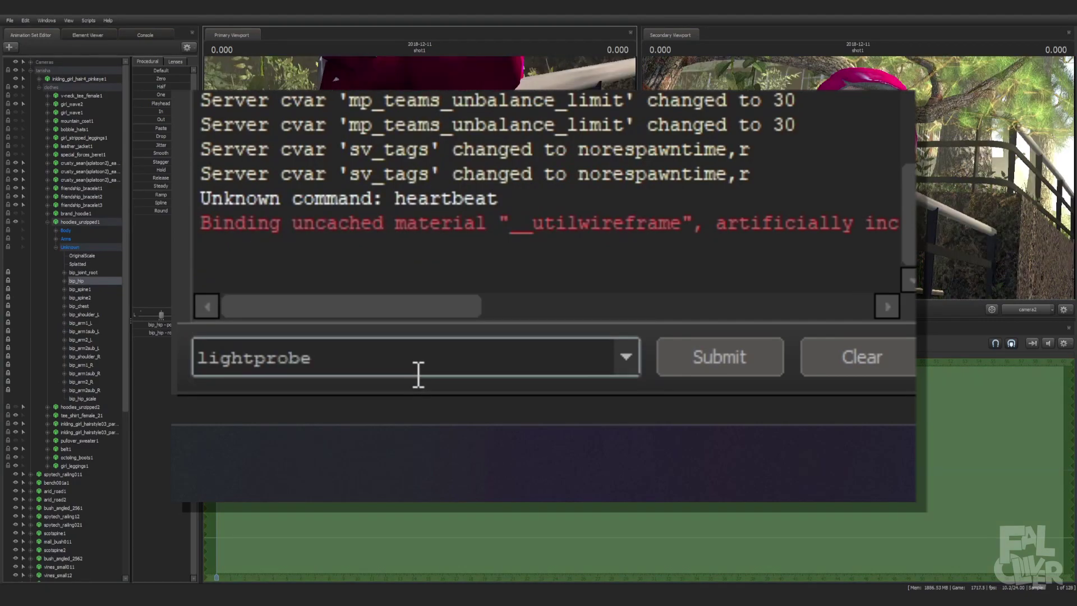
text(veryepic_512)
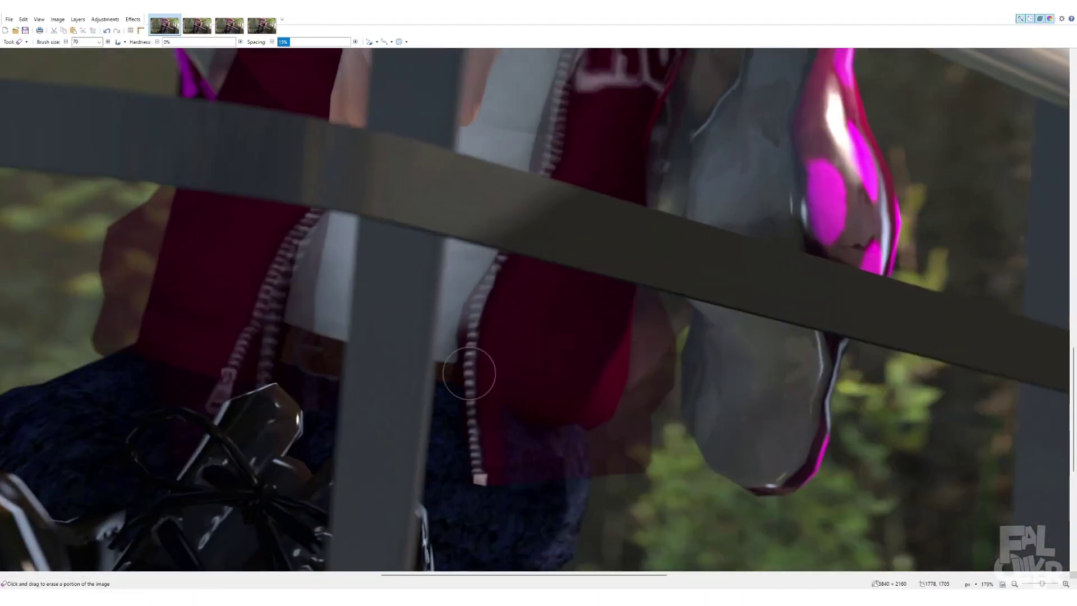
Switch to paint.net and compare the image afternoon beauty.pdn with afternoon beauty old.pdn
ctrl+scroll(452, 440, up, 5)
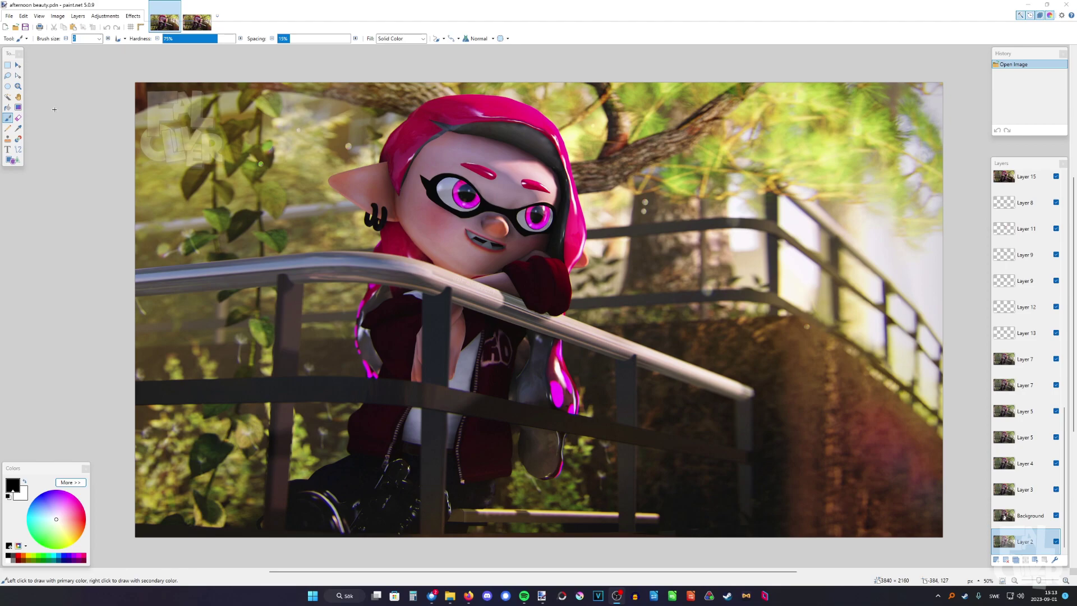
key(ctrl+Tab)
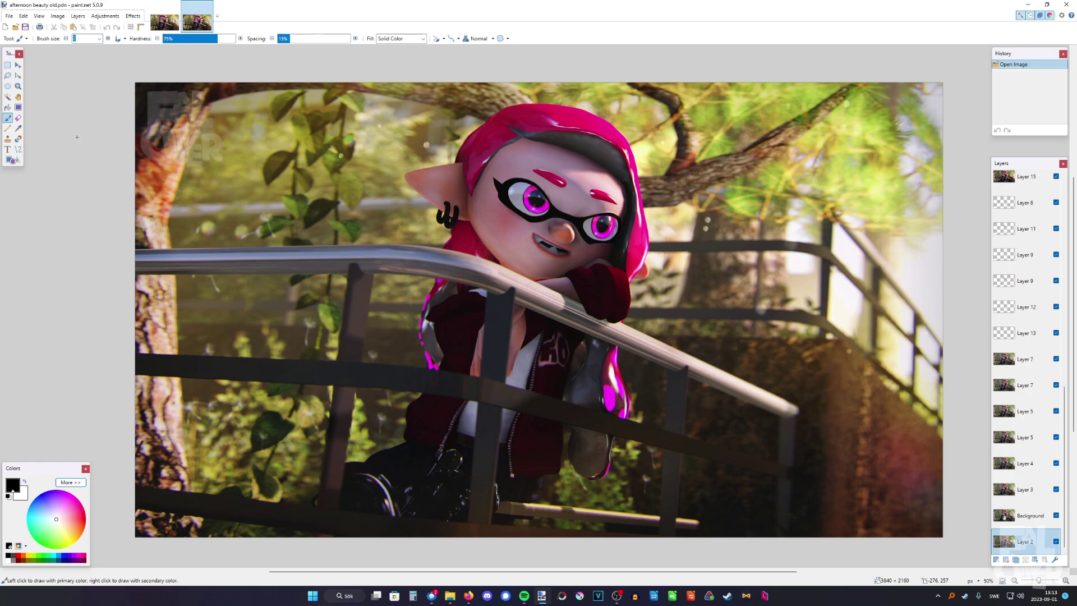
click(165, 22)
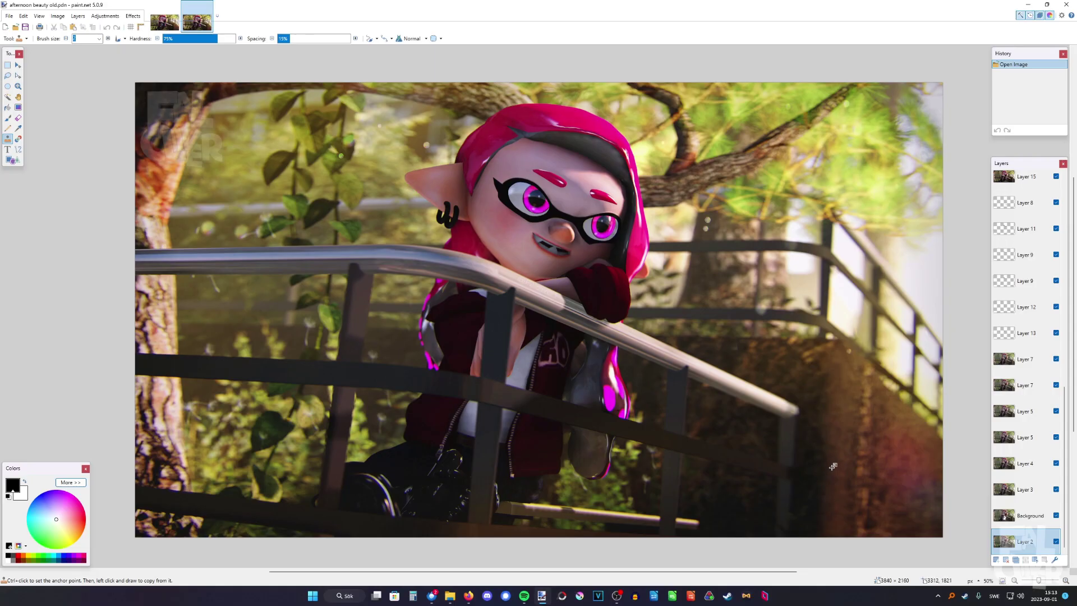
click(171, 26)
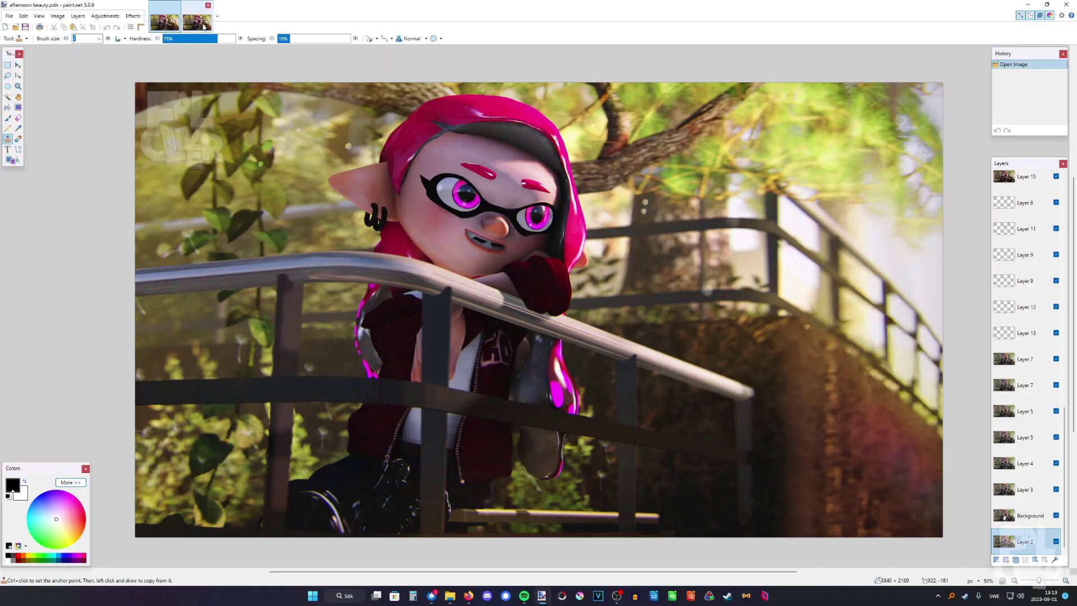
click(202, 26)
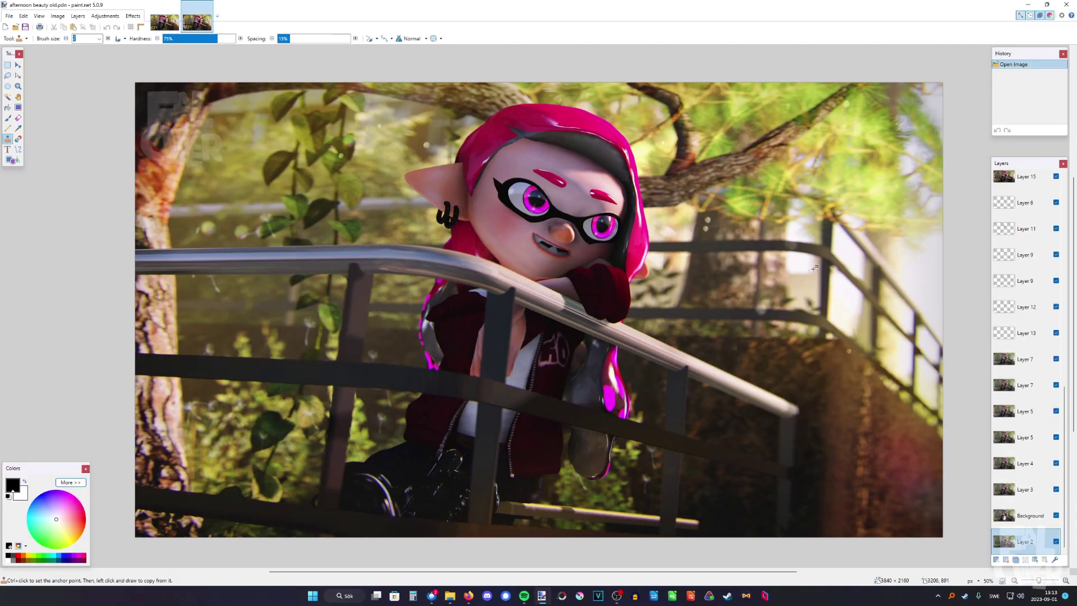
click(179, 28)
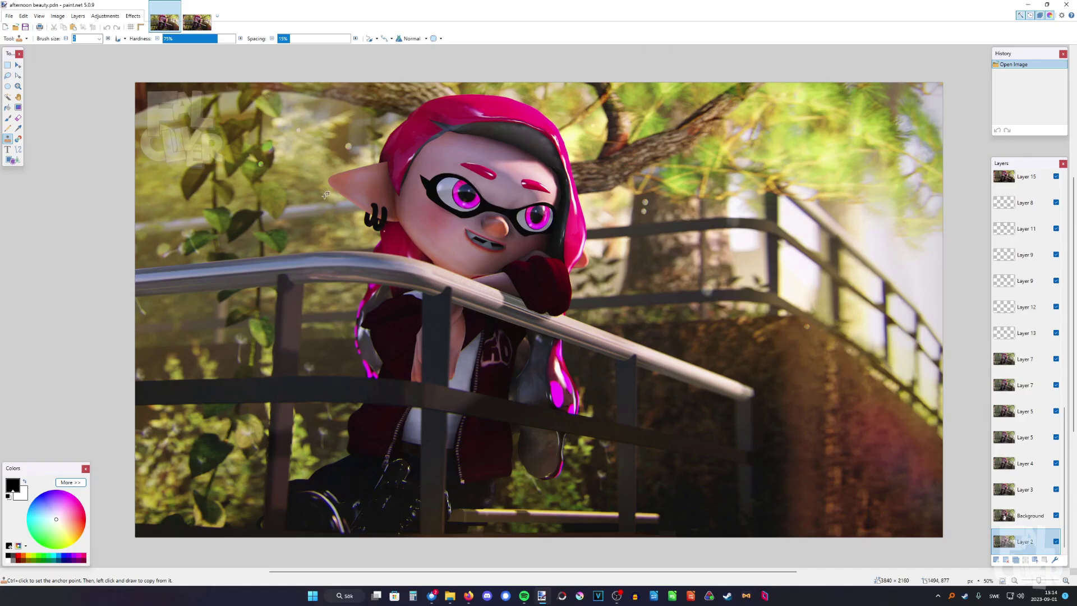
click(197, 22)
key(ctrl+Tab)
Examine the railing, foliage and character in afternoon beauty.pdn up close with the Zoom tool
click(18, 86)
right_click(527, 312)
right_click(528, 313)
right_click(527, 312)
right_click(527, 312)
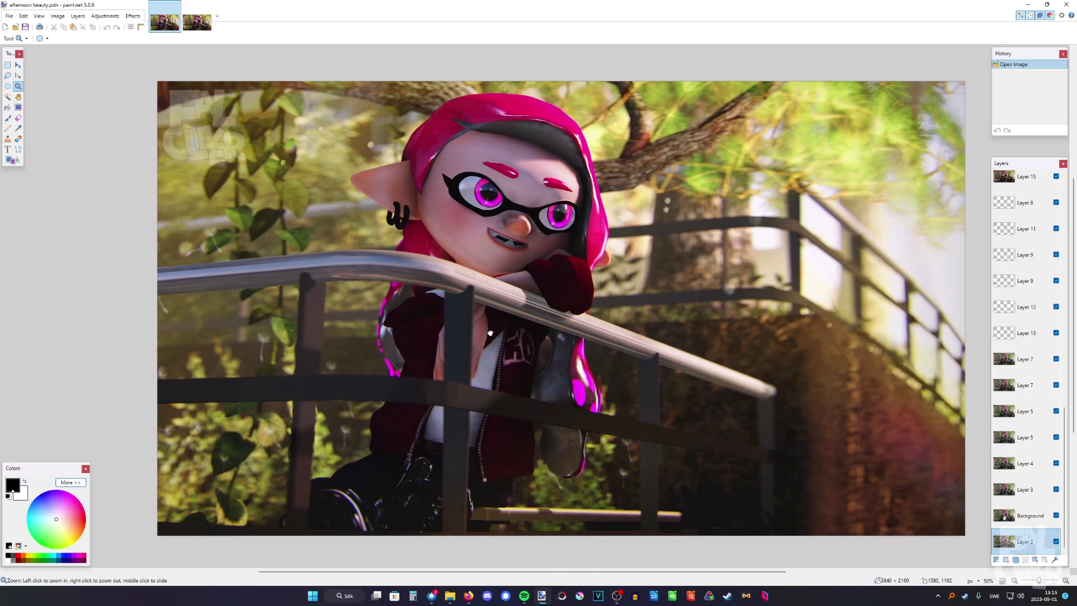
middle_drag(490, 333, 479, 331)
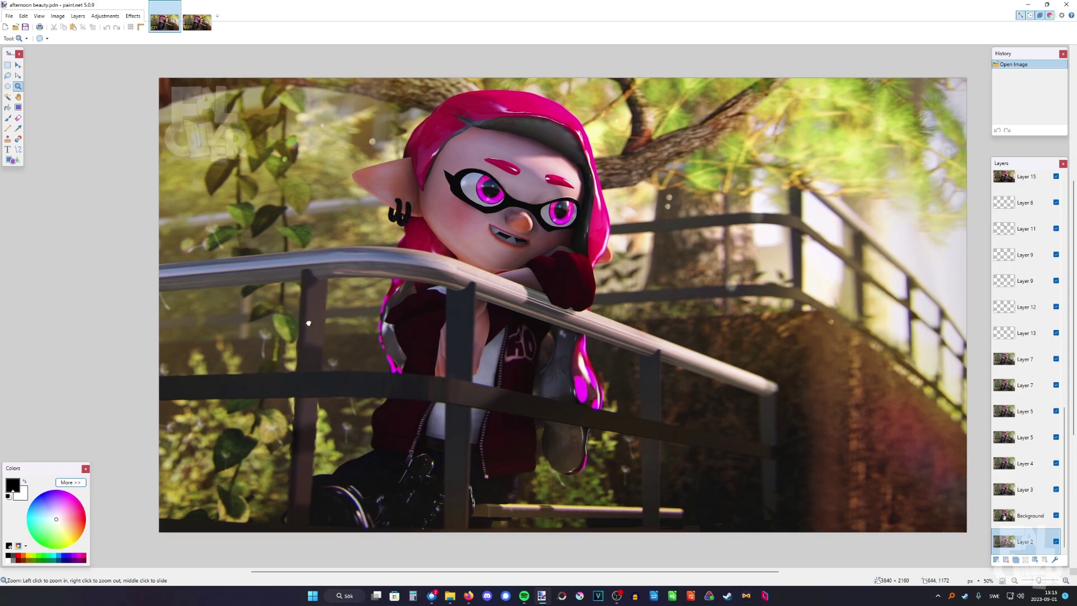
click(290, 329)
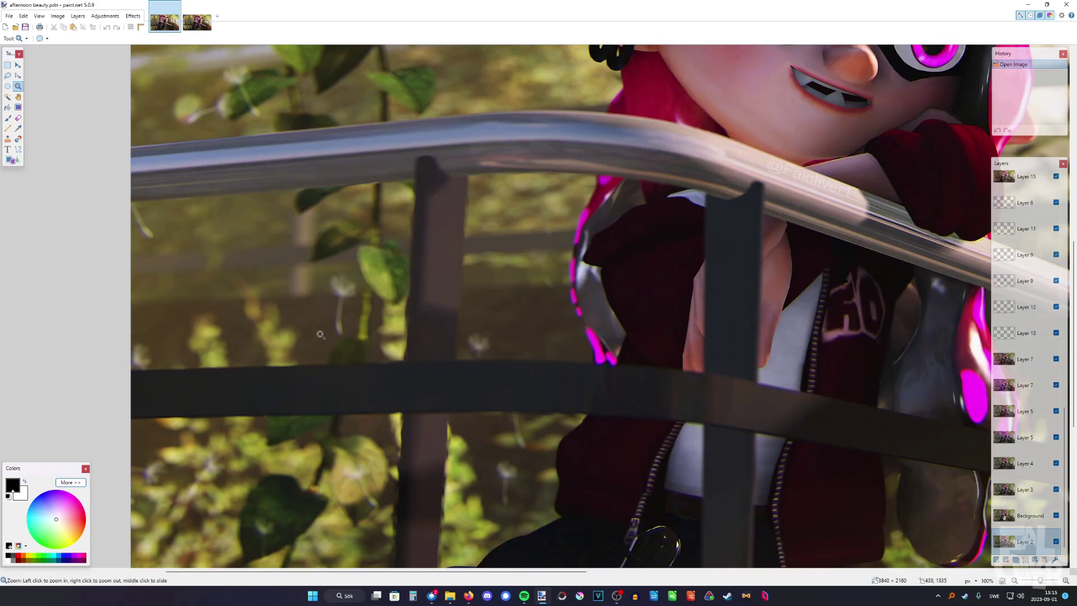
click(342, 333)
middle_drag(590, 363, 361, 457)
right_click(361, 456)
middle_drag(801, 204, 613, 265)
click(610, 260)
right_click(612, 264)
right_click(611, 266)
middle_drag(572, 325, 571, 299)
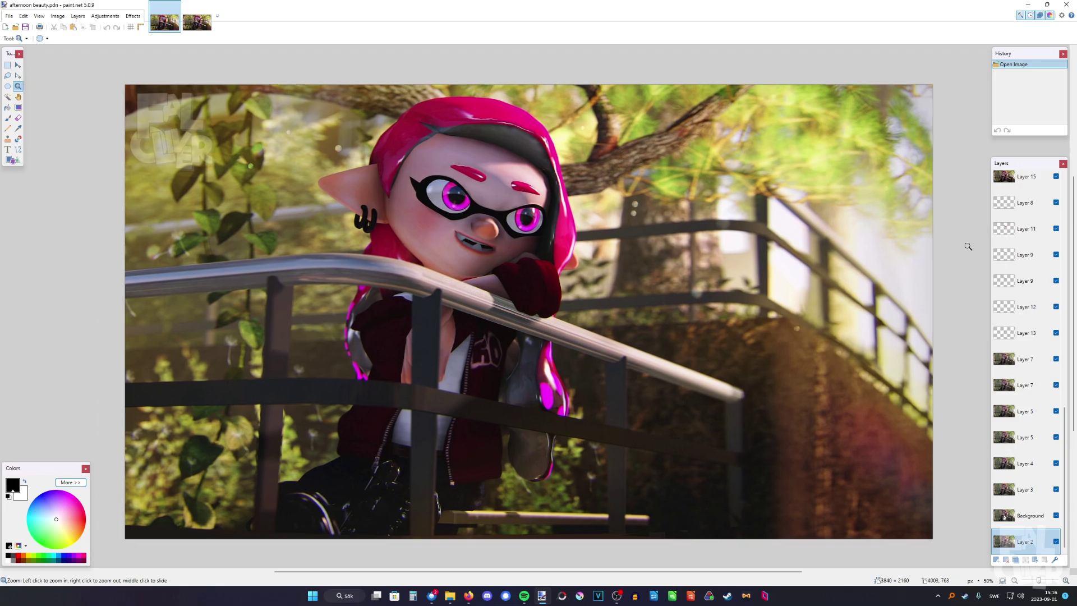
middle_drag(957, 284, 952, 283)
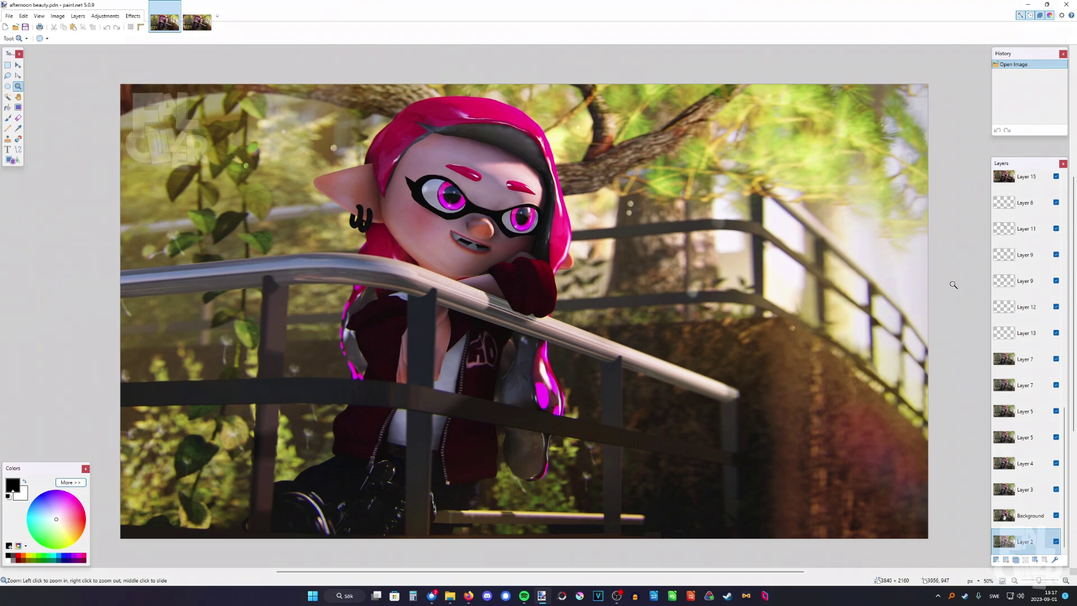